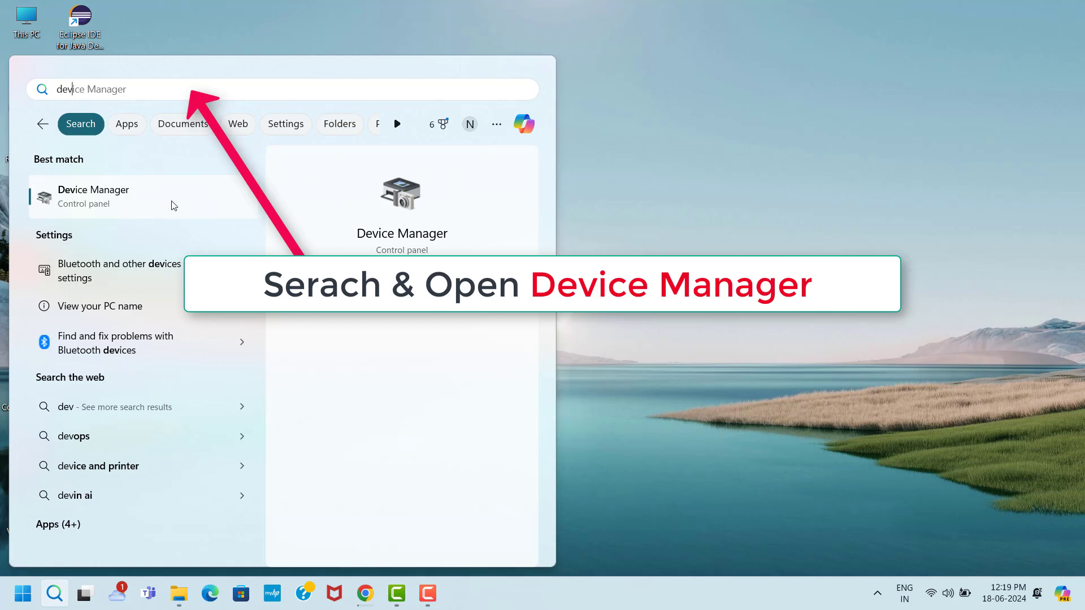
Open Device Manager and expand the Sound, video and game controllers category.
left_click(151, 202)
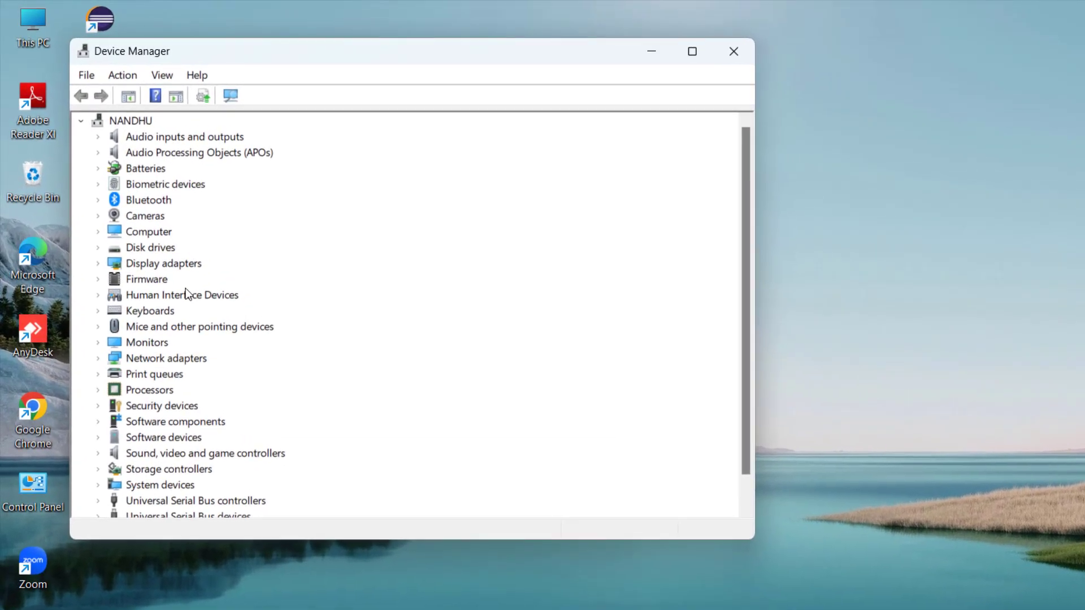
scroll(175, 362, "down", 1)
left_click(175, 423)
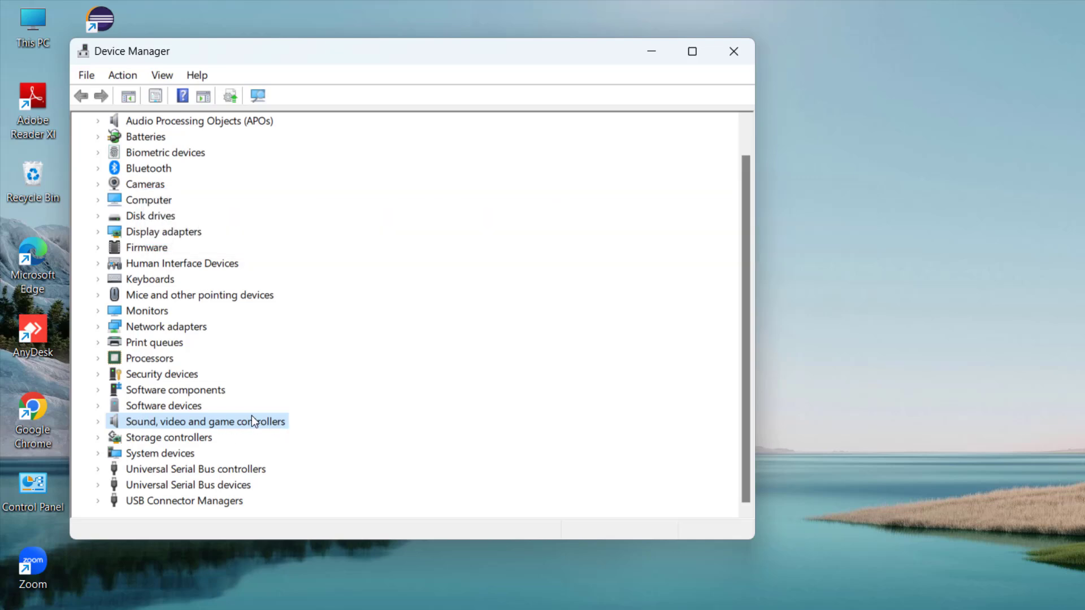
left_click(99, 422)
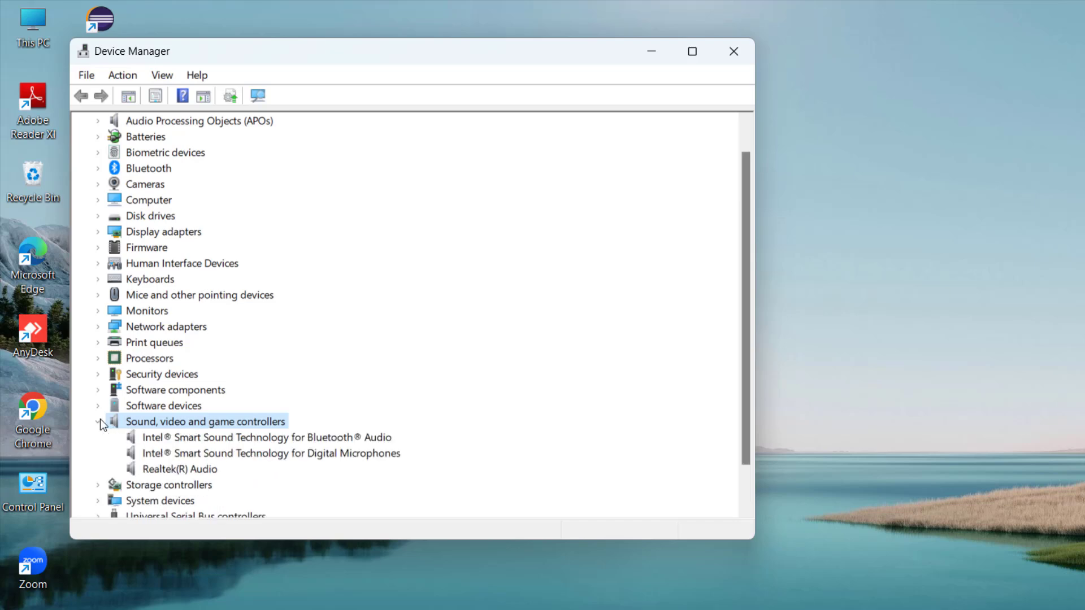
scroll(127, 419, "down", 1)
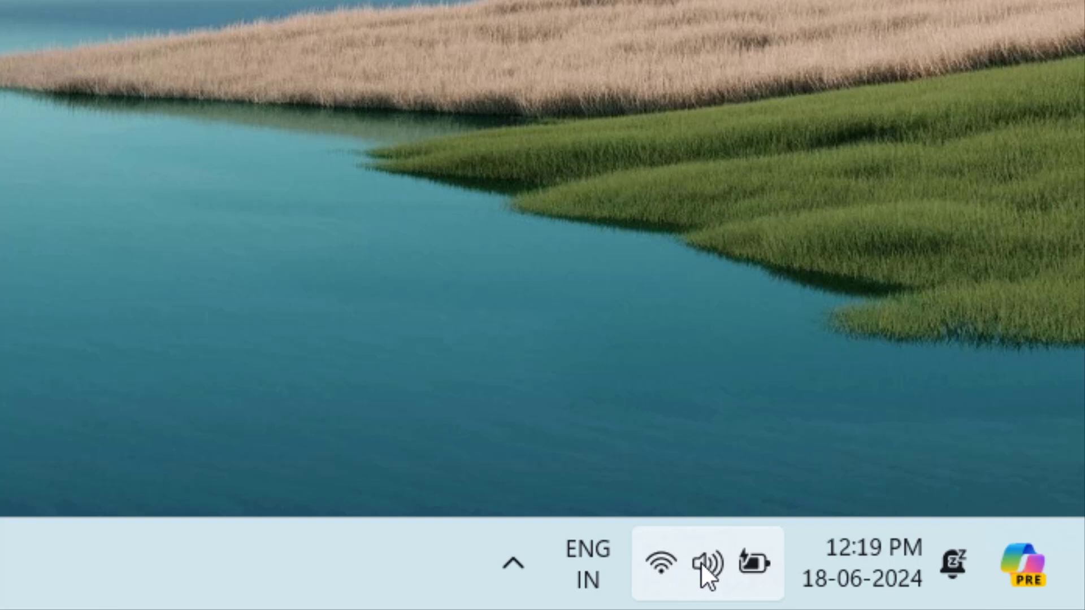
mouse_move(699, 560)
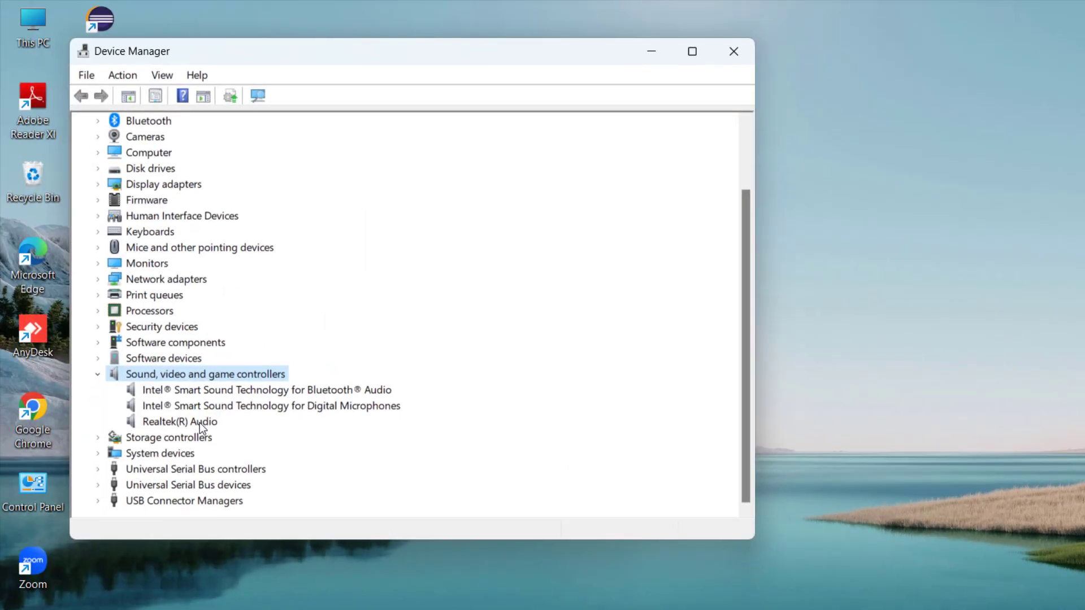
Update the Realtek(R) Audio driver with Realtek High Definition Audio version 6.0.9597.1 from the computer's available drivers, decline restarting and close Device Manager.
left_click(199, 423)
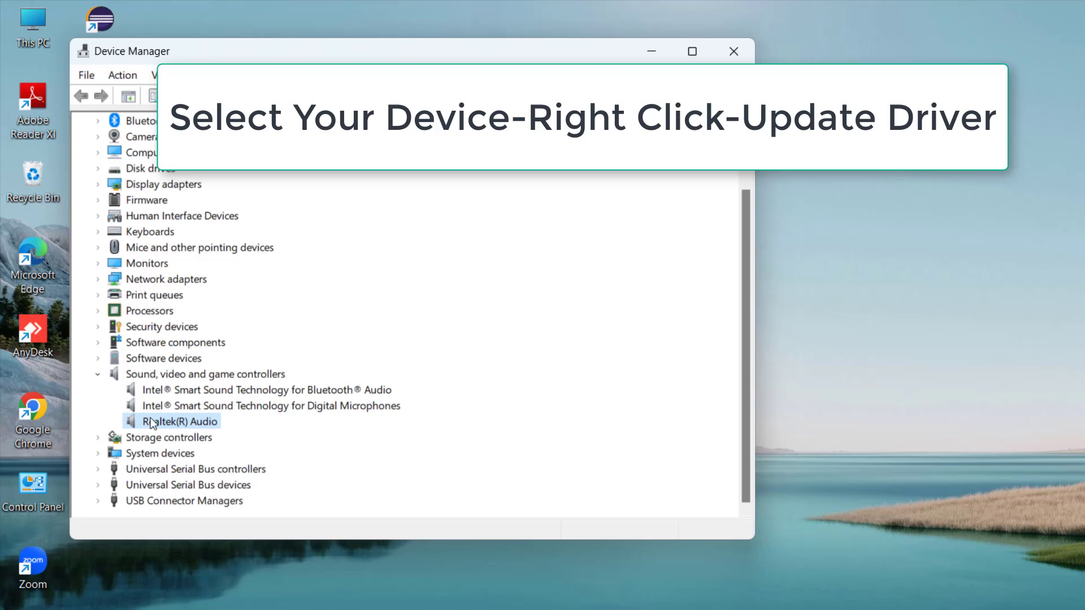
right_click(215, 422)
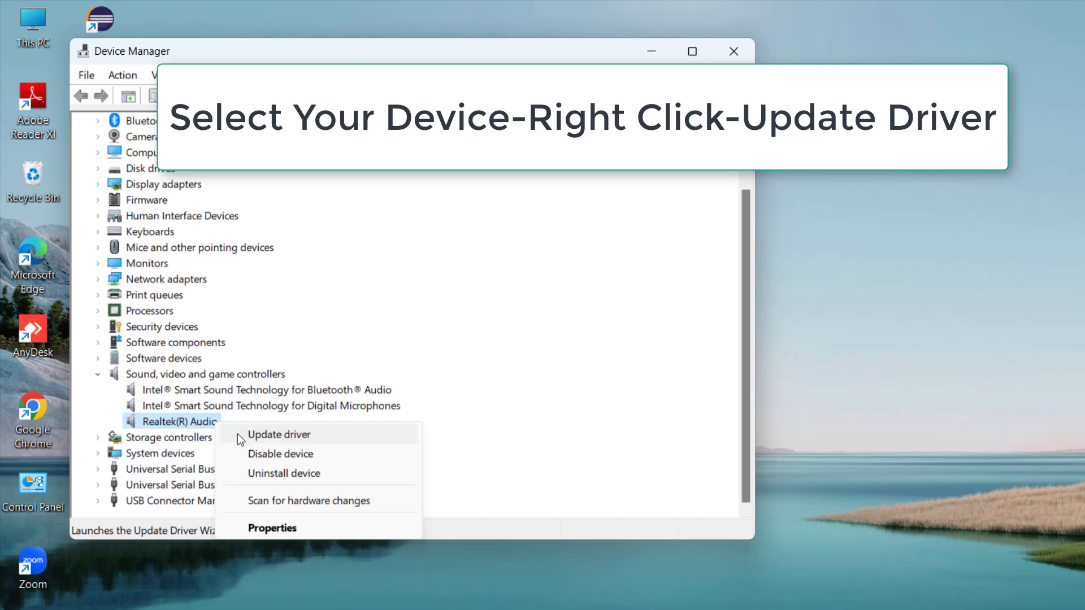
left_click(278, 435)
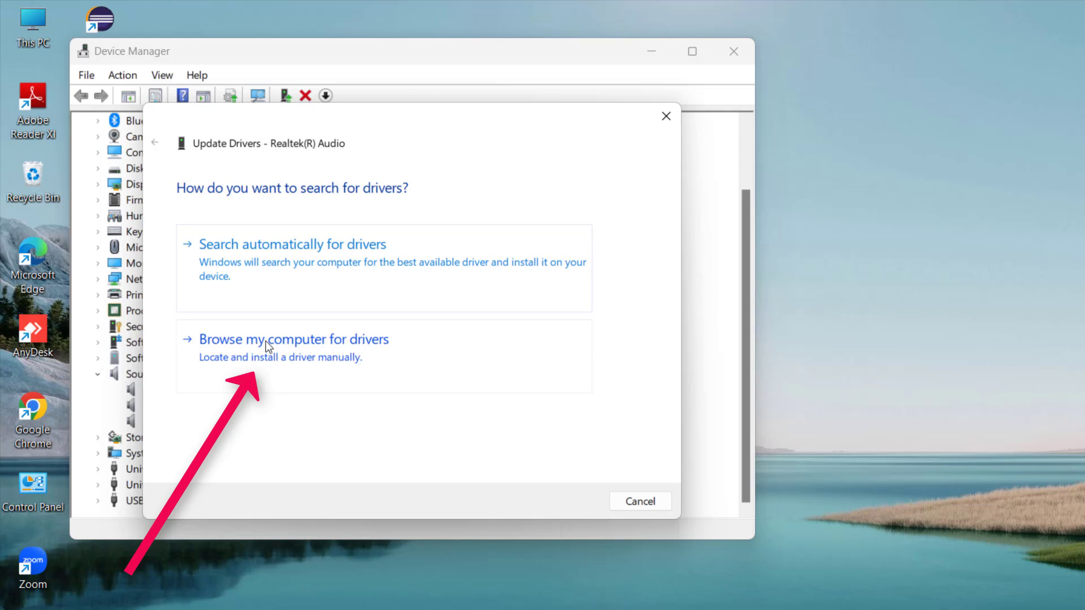
left_click(337, 350)
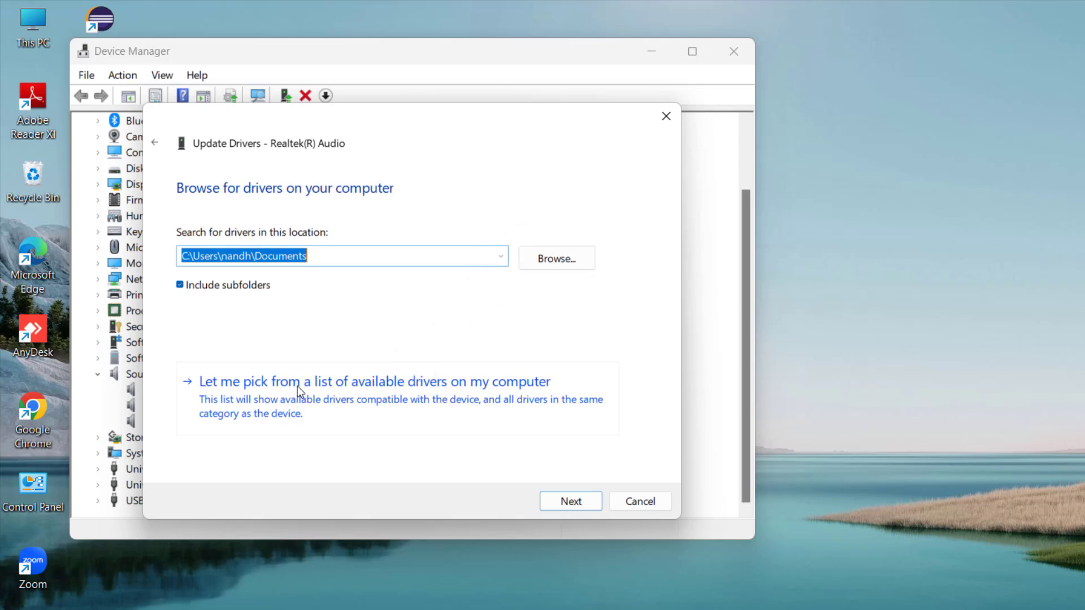
left_click(361, 396)
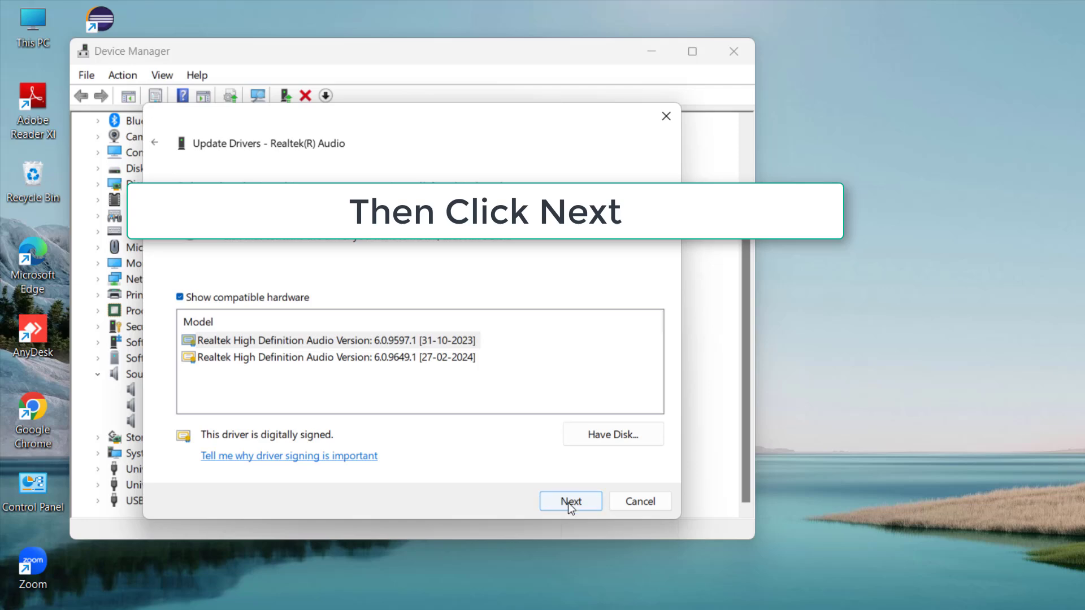
left_click(585, 504)
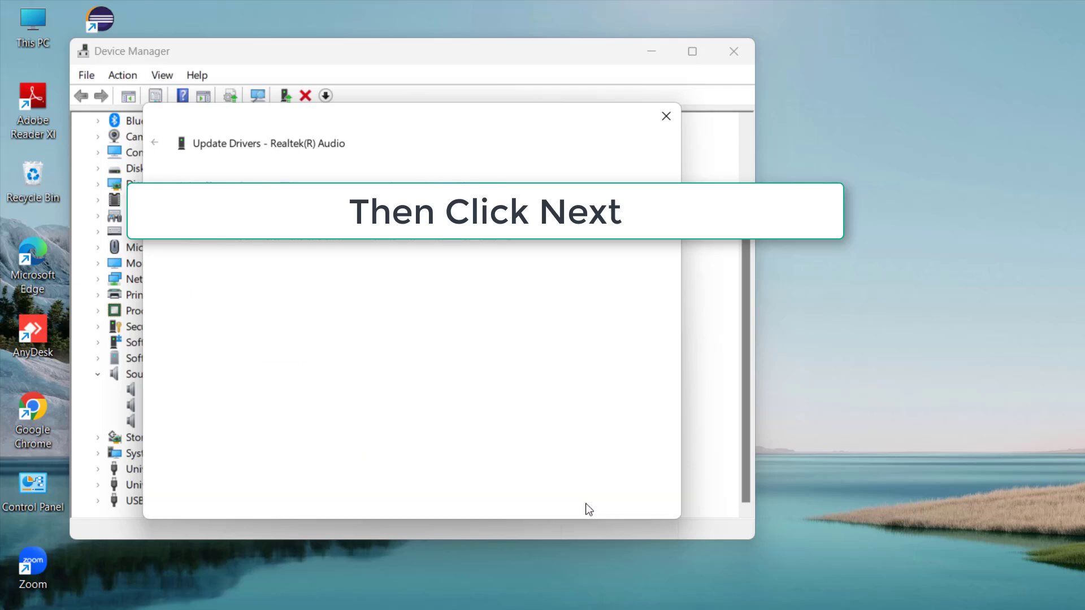
left_click(650, 502)
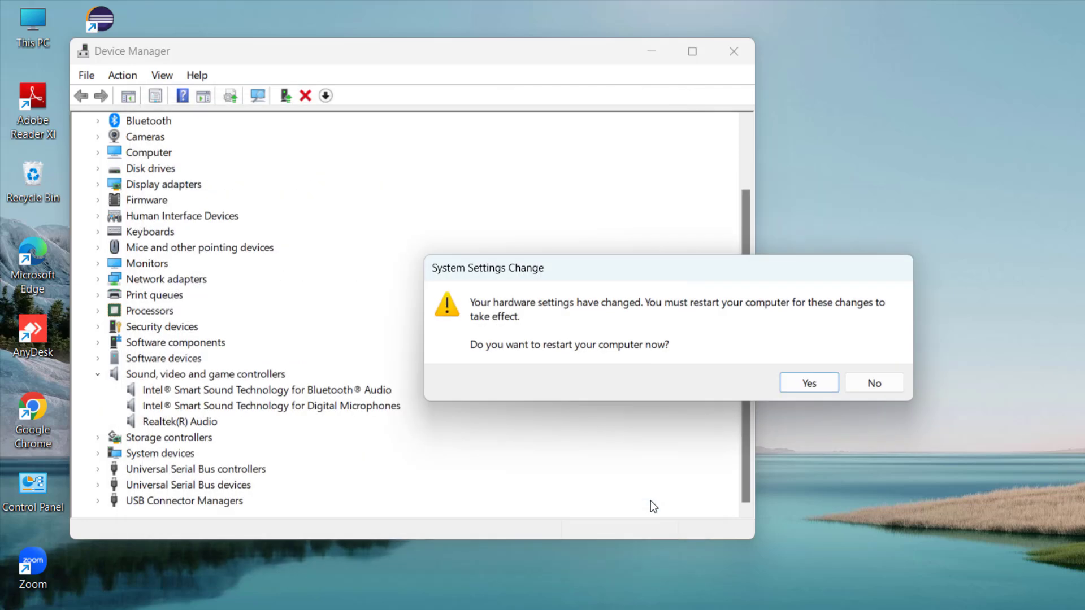
left_click(868, 384)
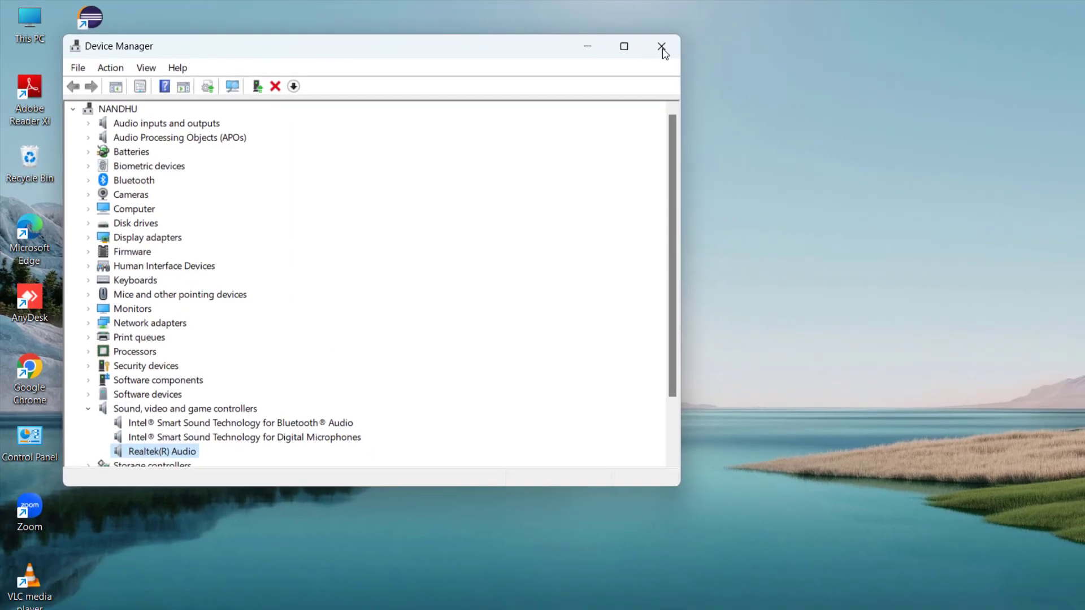
left_click(733, 51)
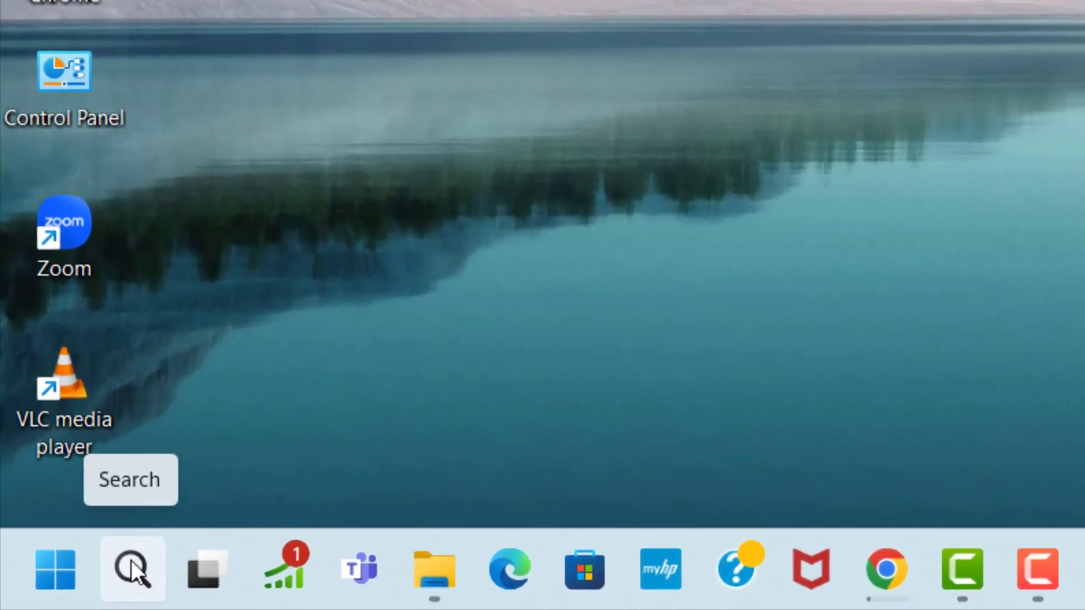
Open the Services console and bring up the properties of the Windows Audio service.
left_click(54, 593)
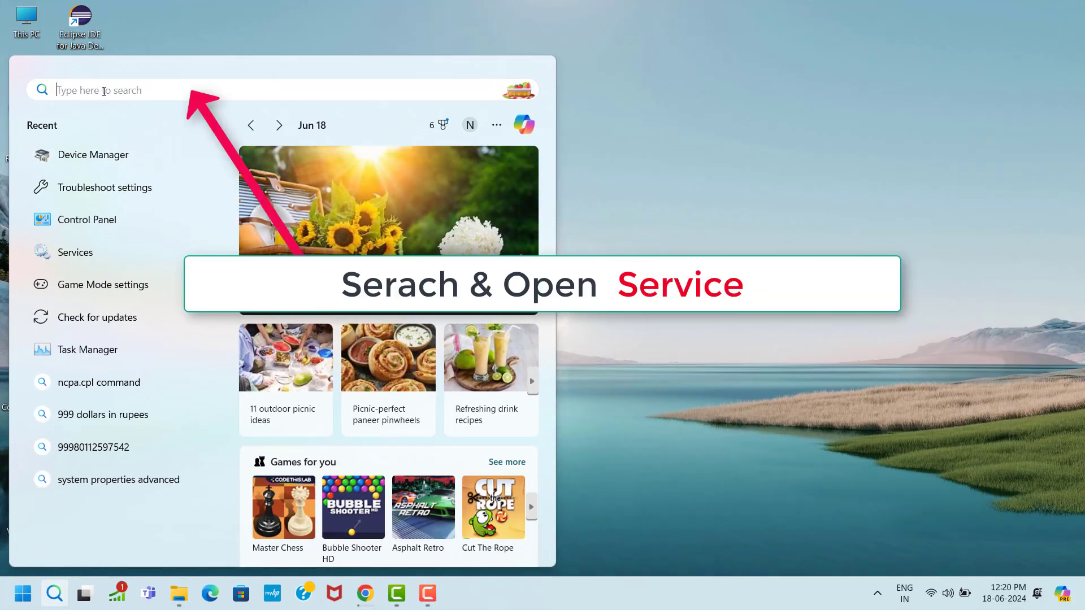
type("ser")
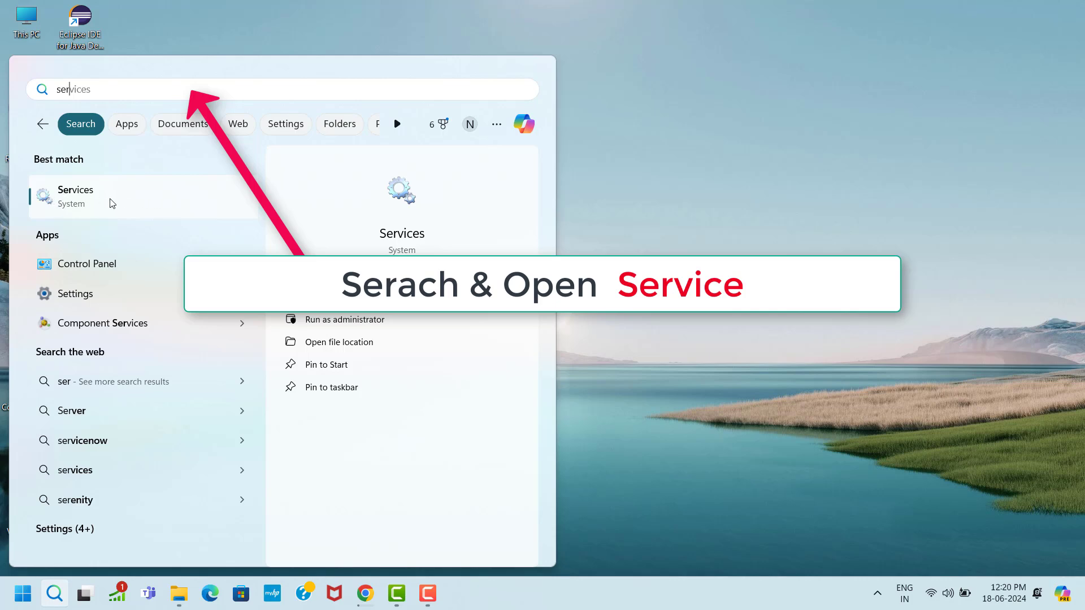
left_click(138, 202)
scroll(351, 314, "down", 14)
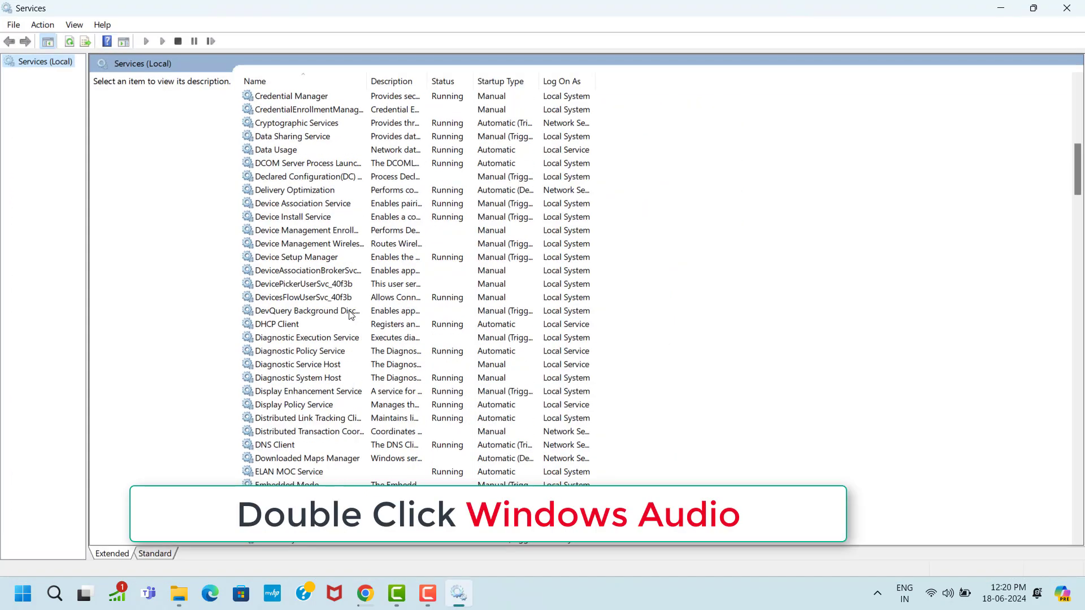
scroll(349, 312, "down", 20)
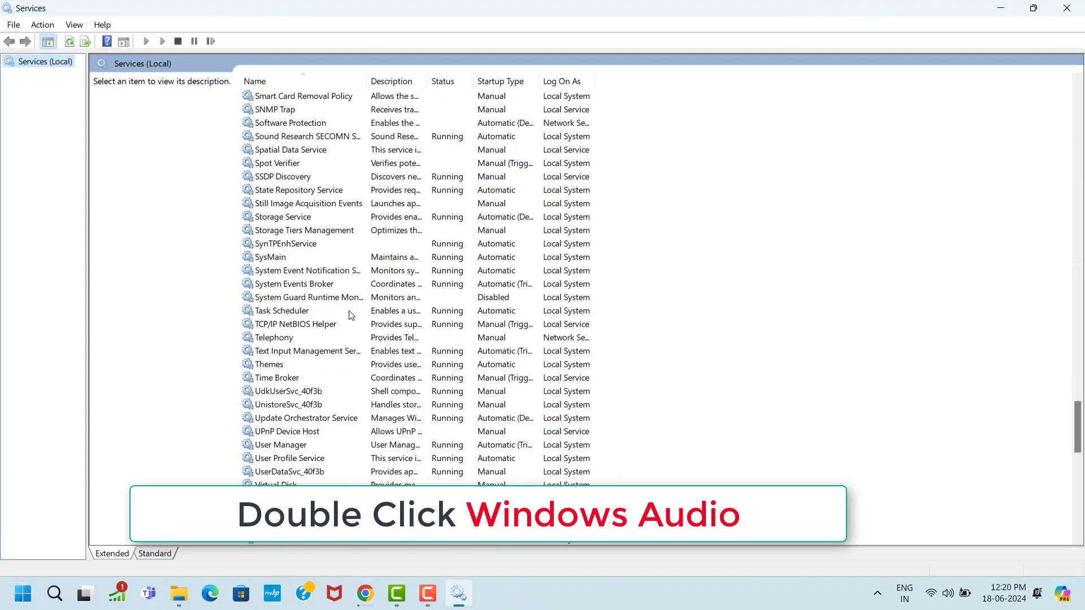
scroll(349, 315, "down", 9)
scroll(331, 281, "down", 4)
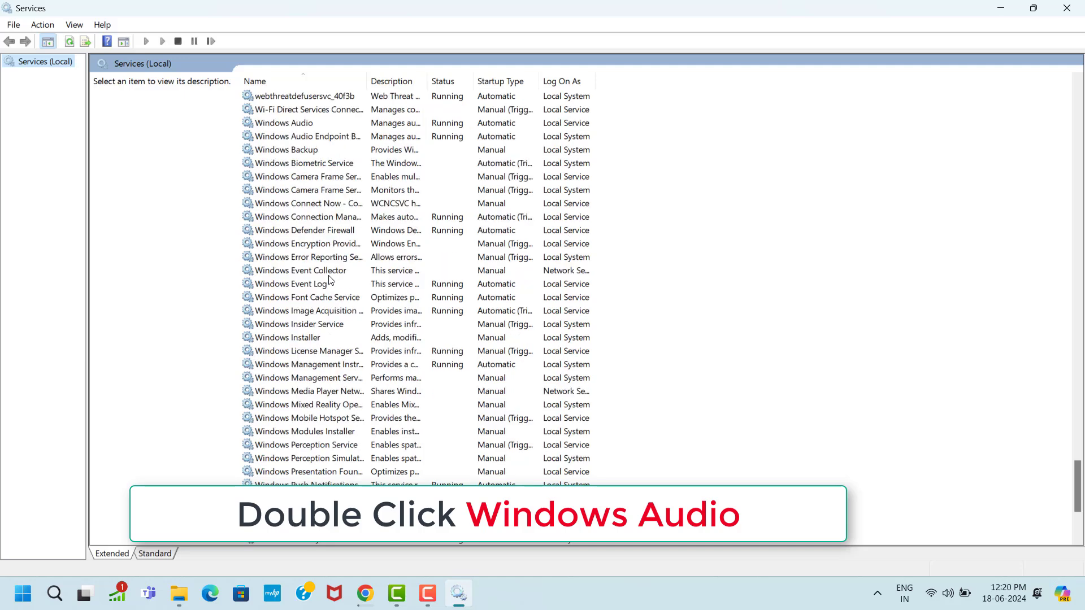
left_click(260, 124)
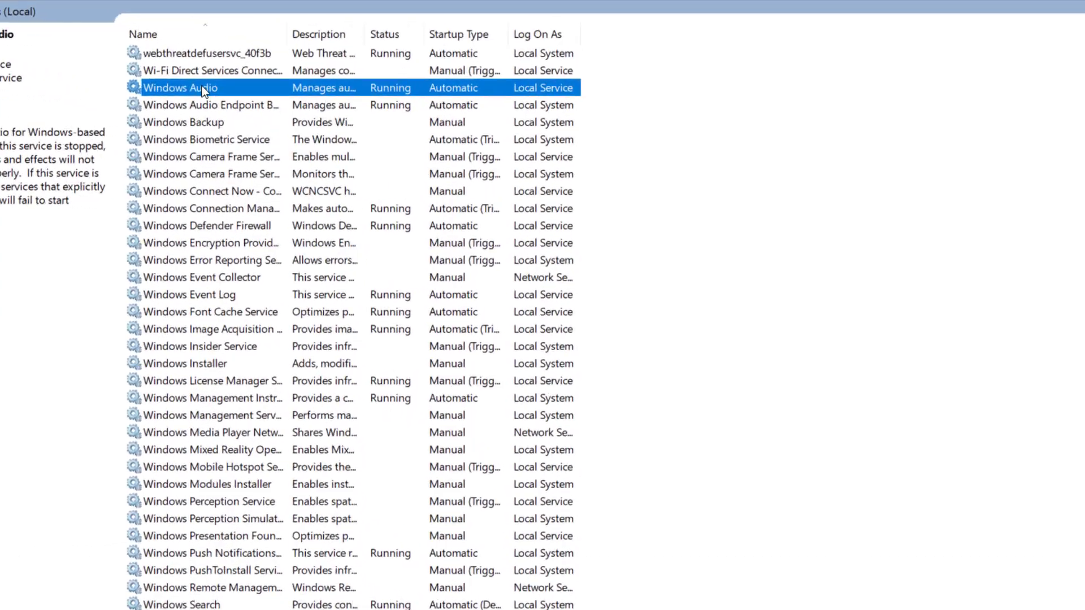
double_click(302, 123)
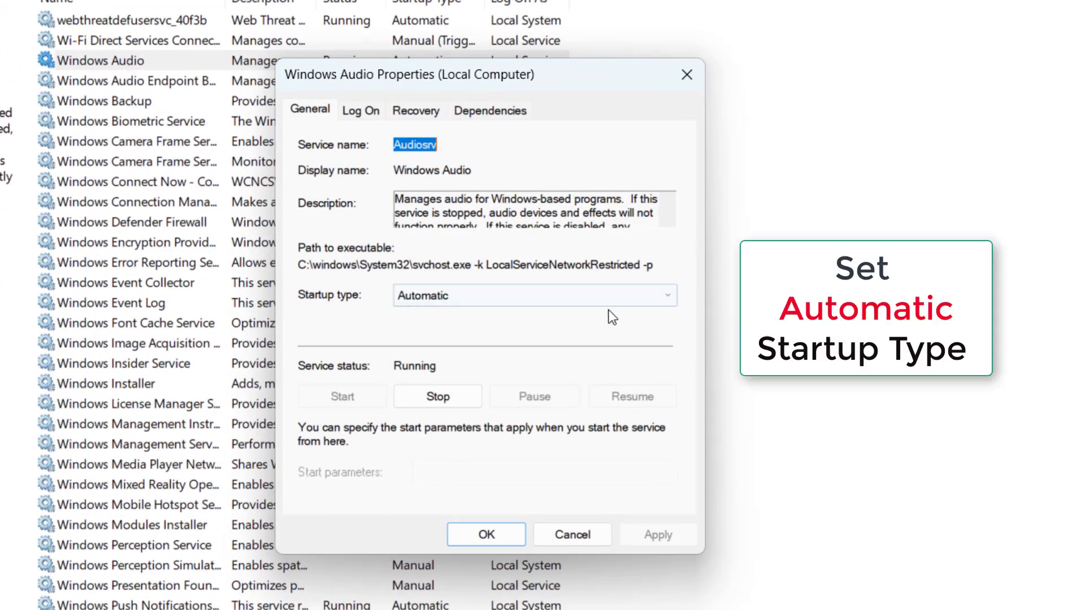
Set the Windows Audio service's startup type to Automatic, apply it and close Services.
left_click(664, 300)
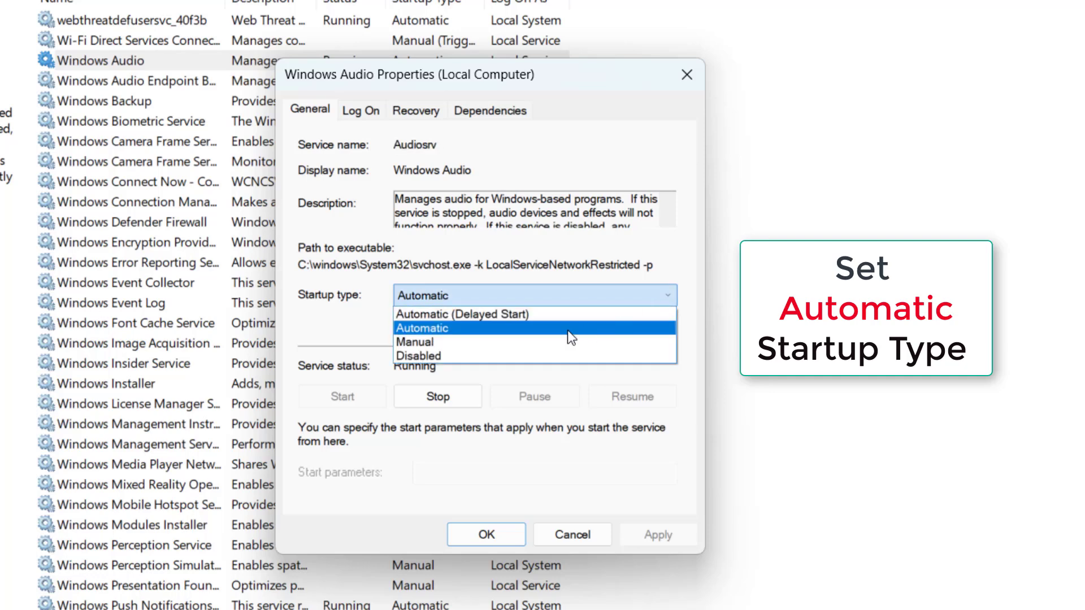
left_click(423, 328)
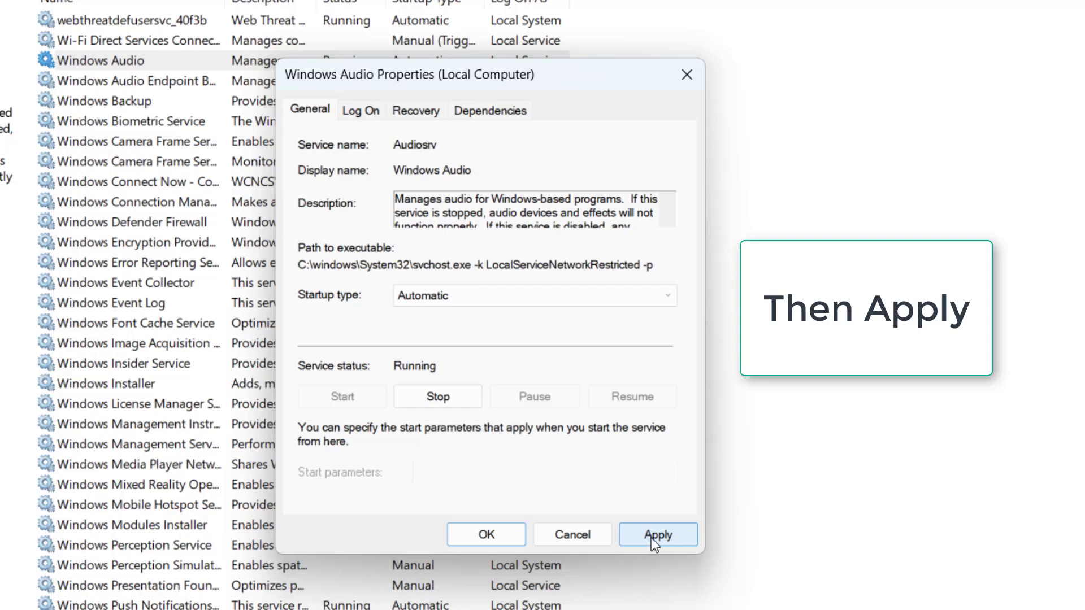
left_click(683, 534)
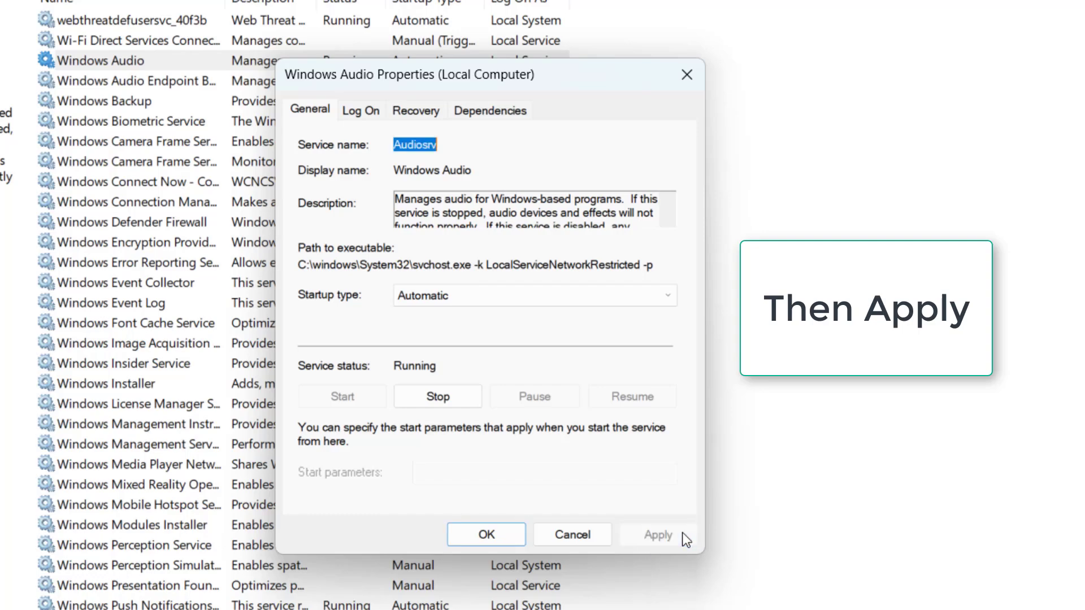
left_click(485, 535)
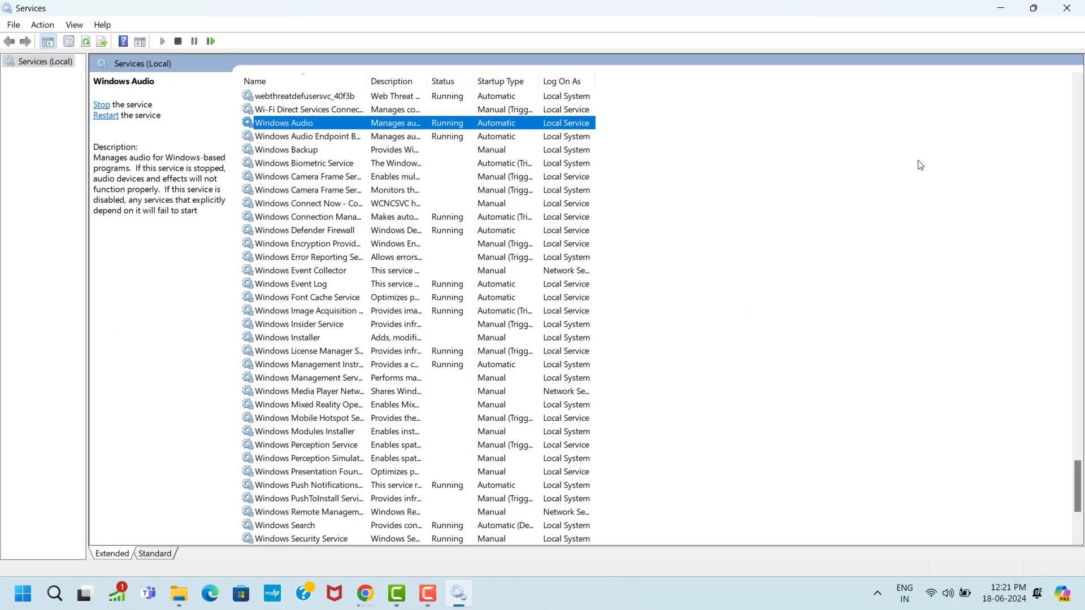
left_click(1066, 8)
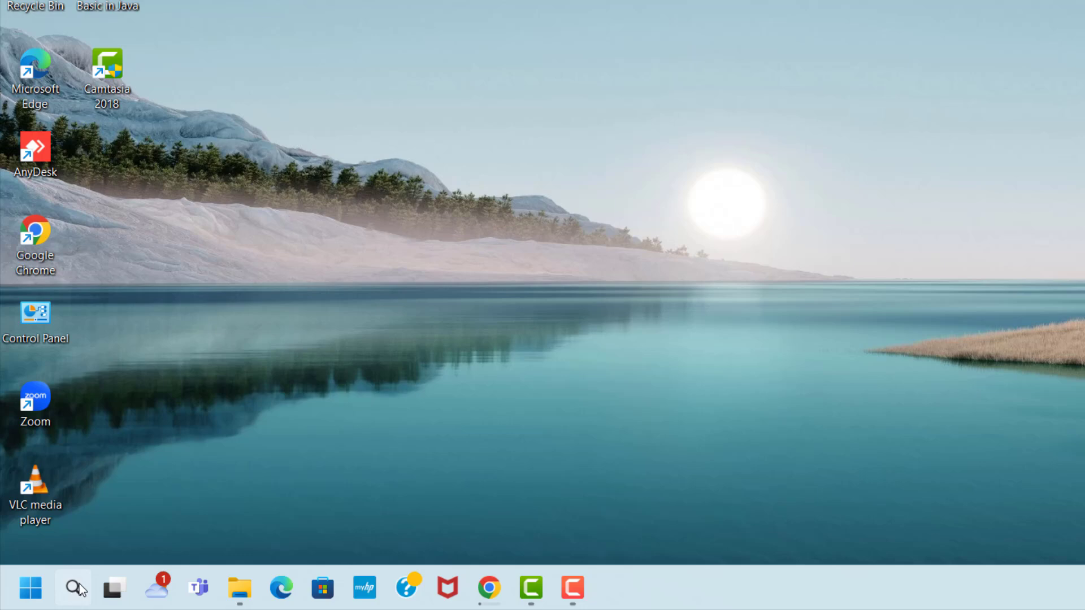
Open Control Panel and set its items to be viewed as large icons.
left_click(148, 570)
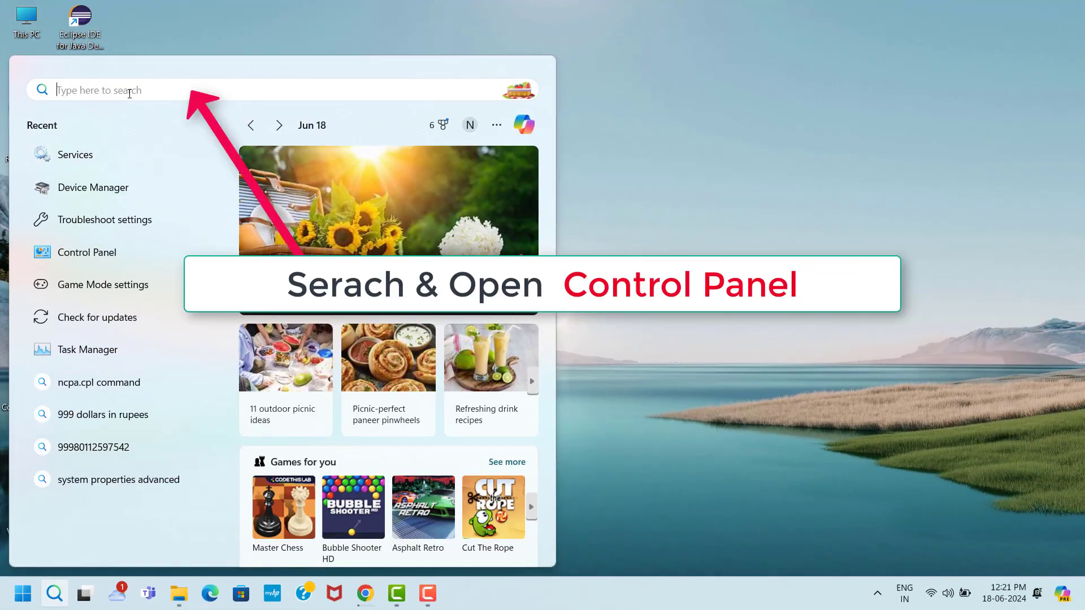
type("con")
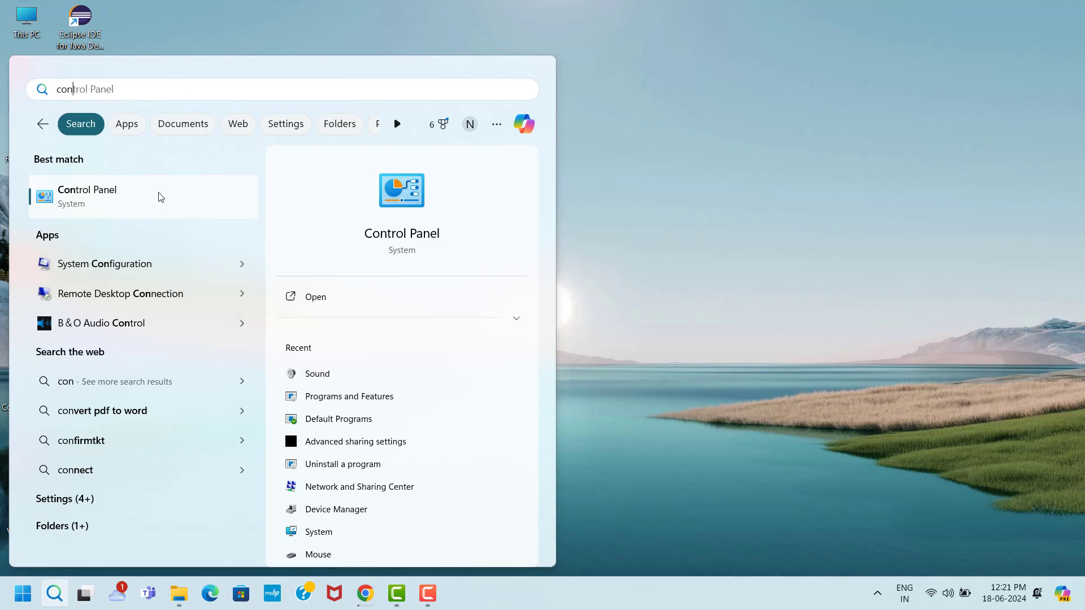
left_click(143, 198)
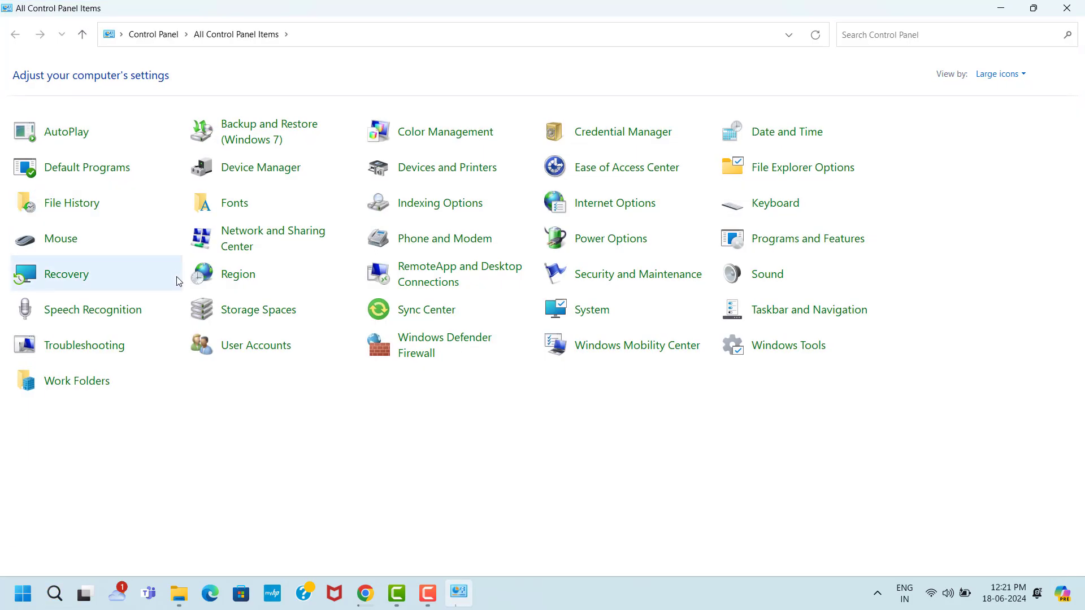
left_click(1016, 78)
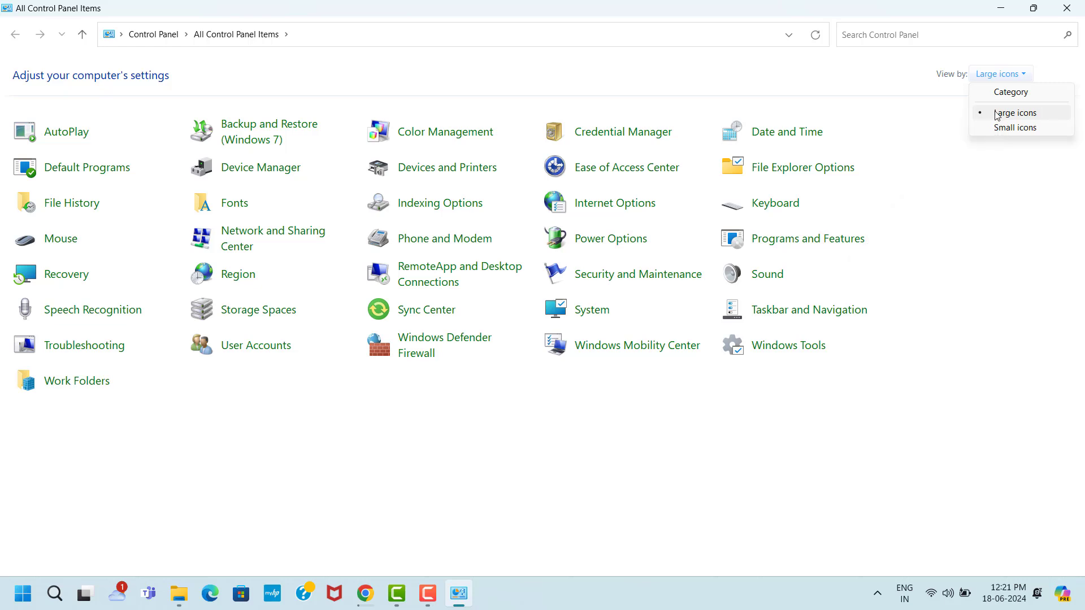
left_click(1020, 114)
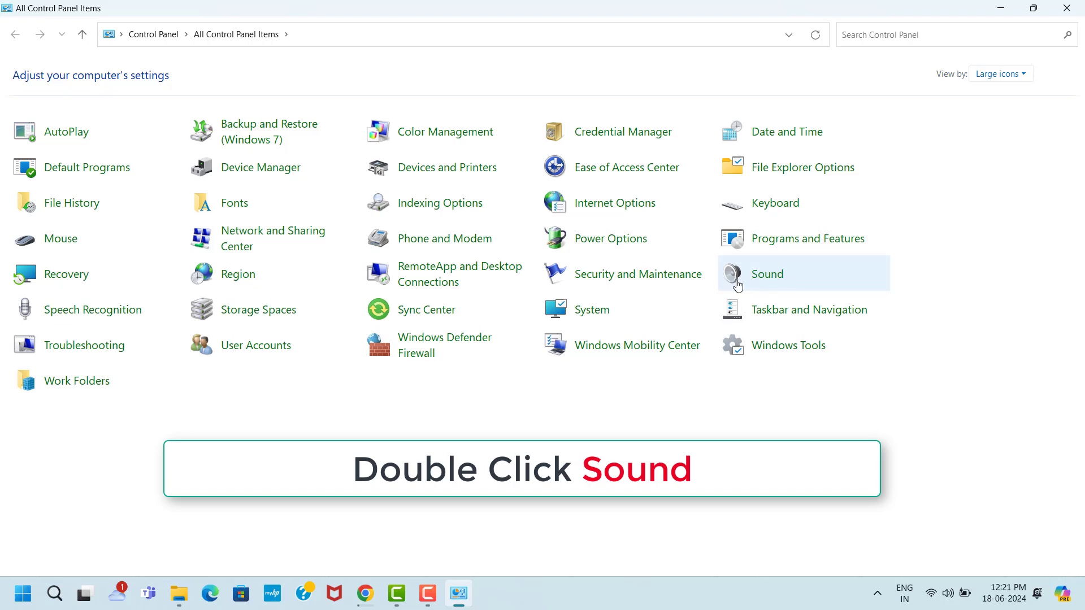
Open the Sound settings and raise the Speaker's Realtek HD Audio output level to the maximum.
double_click(787, 285)
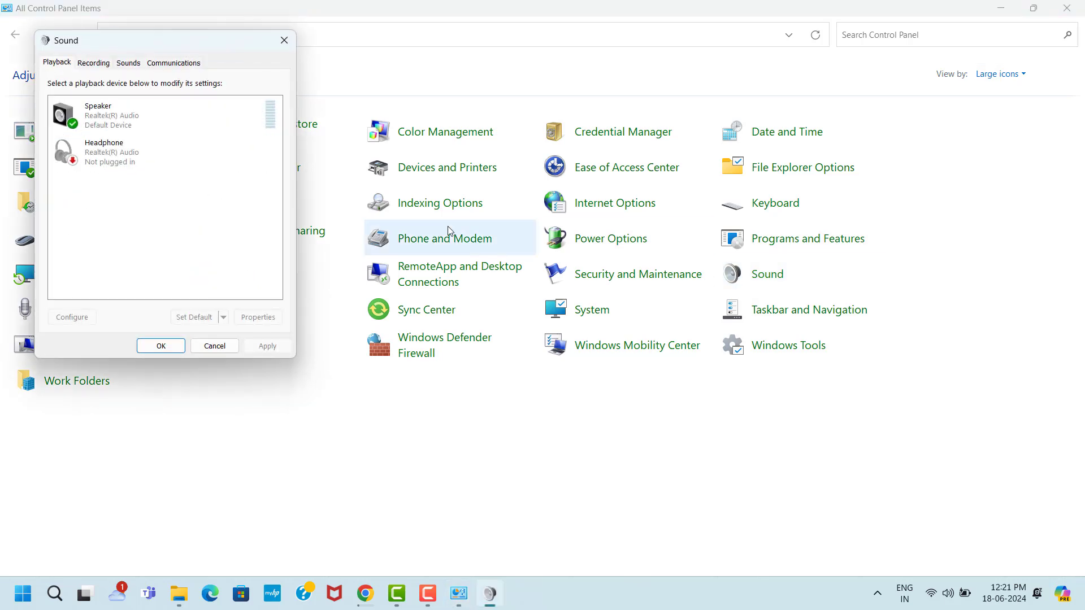
double_click(133, 115)
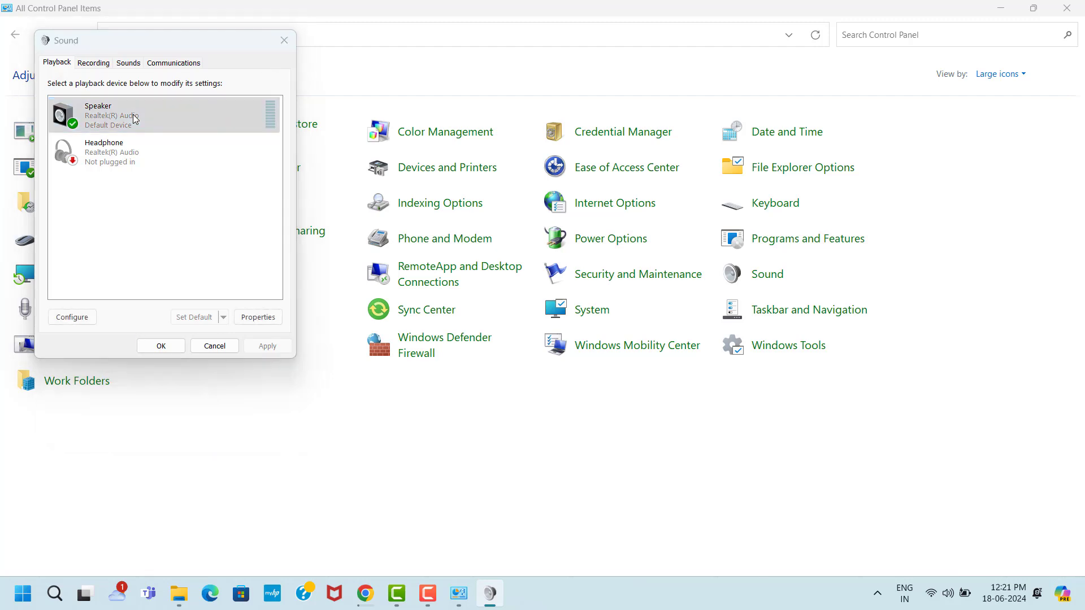
left_click(107, 115)
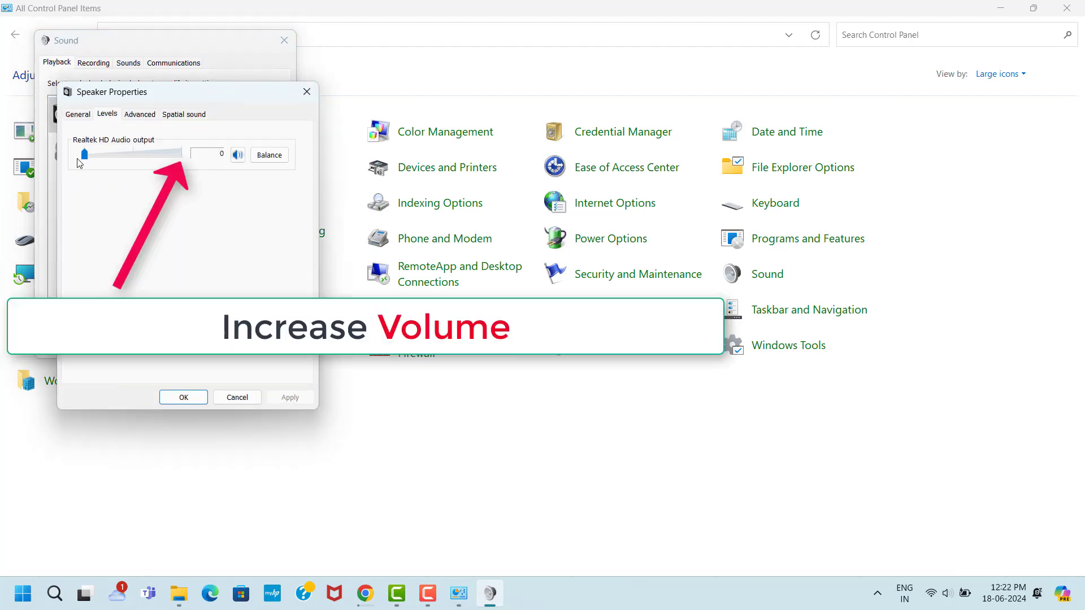
left_click_drag(83, 158, 188, 164)
left_click(177, 398)
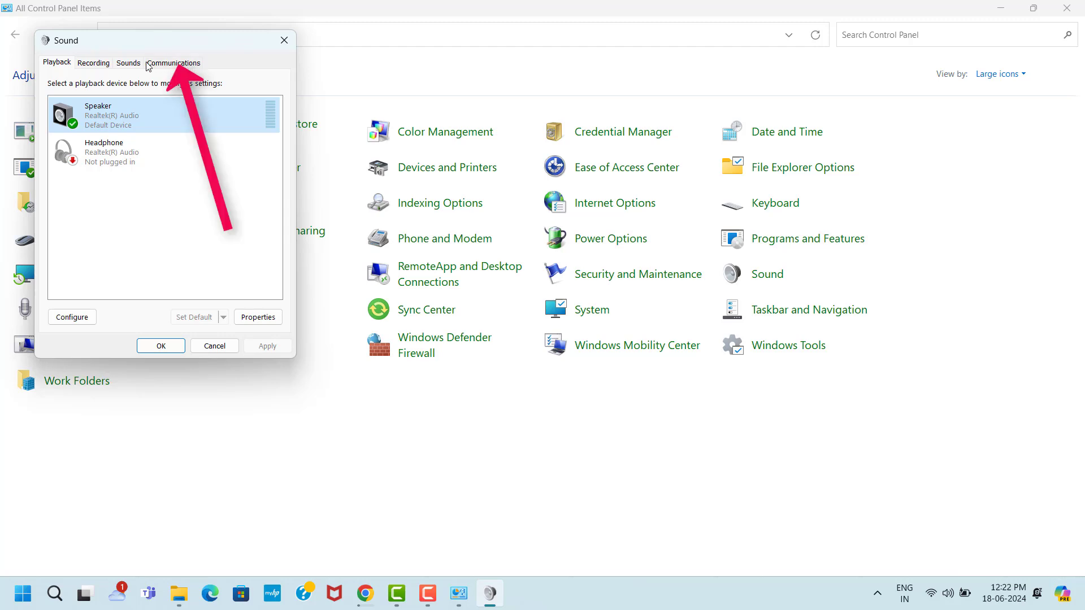
Set the Sound communications activity response to Do nothing, apply it, and close the Sound settings and Control Panel.
left_click(184, 63)
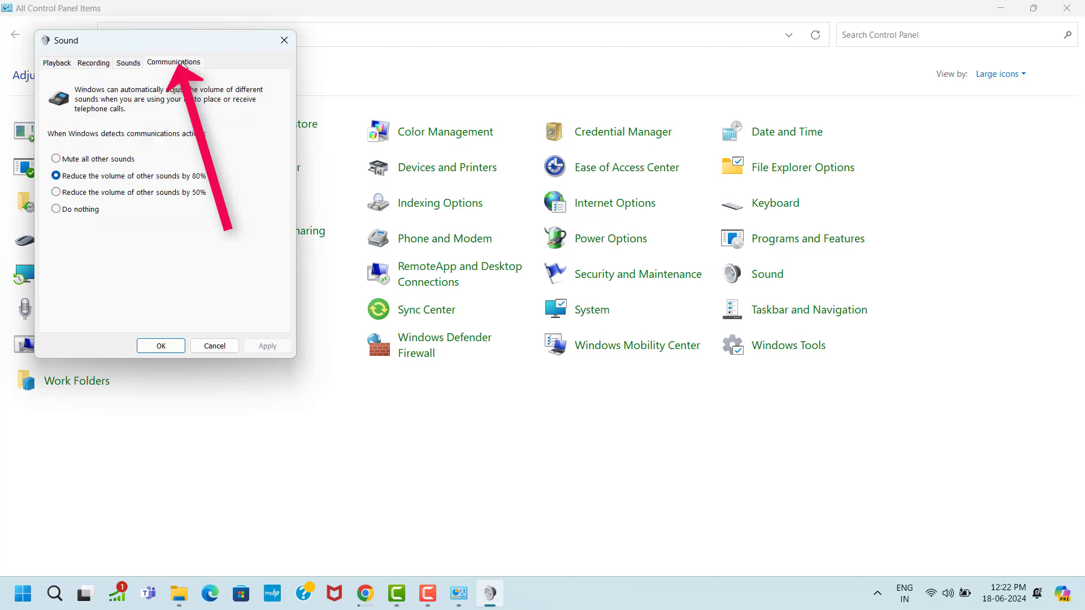
left_click(56, 211)
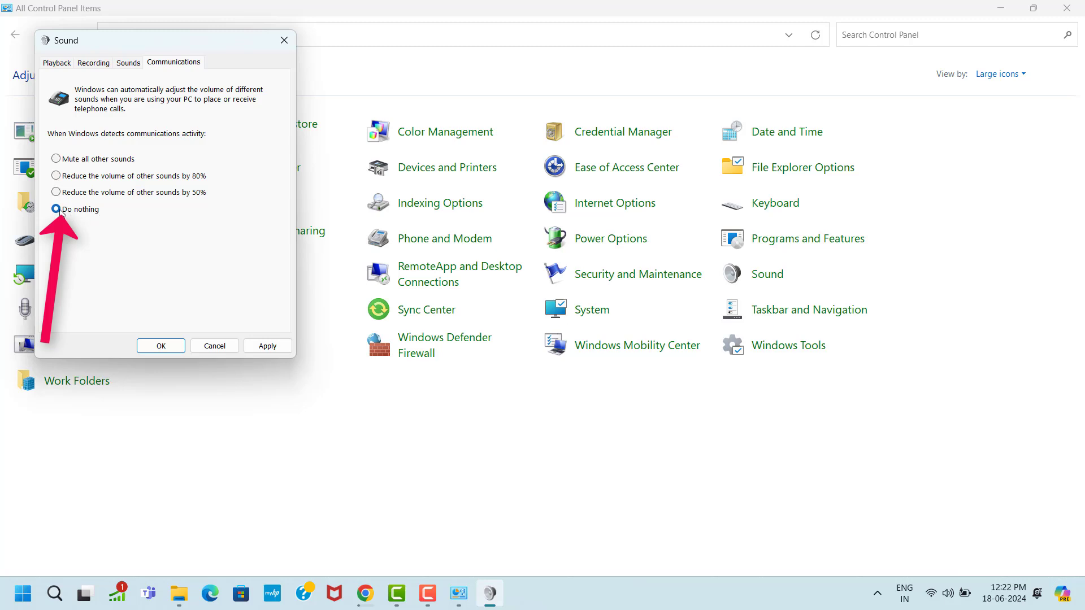
left_click(267, 346)
left_click(284, 41)
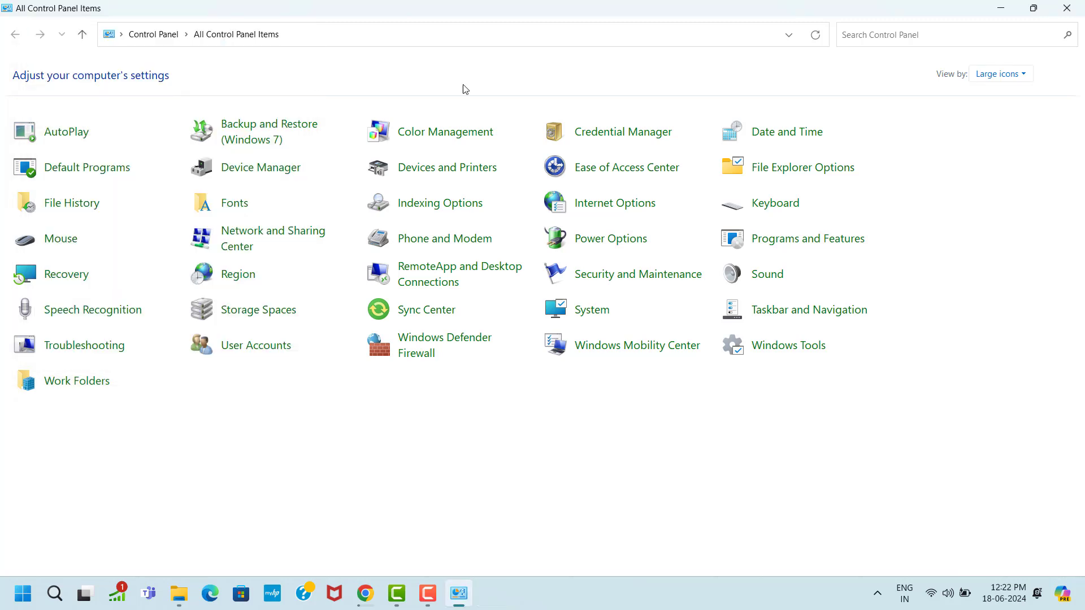
left_click(1067, 9)
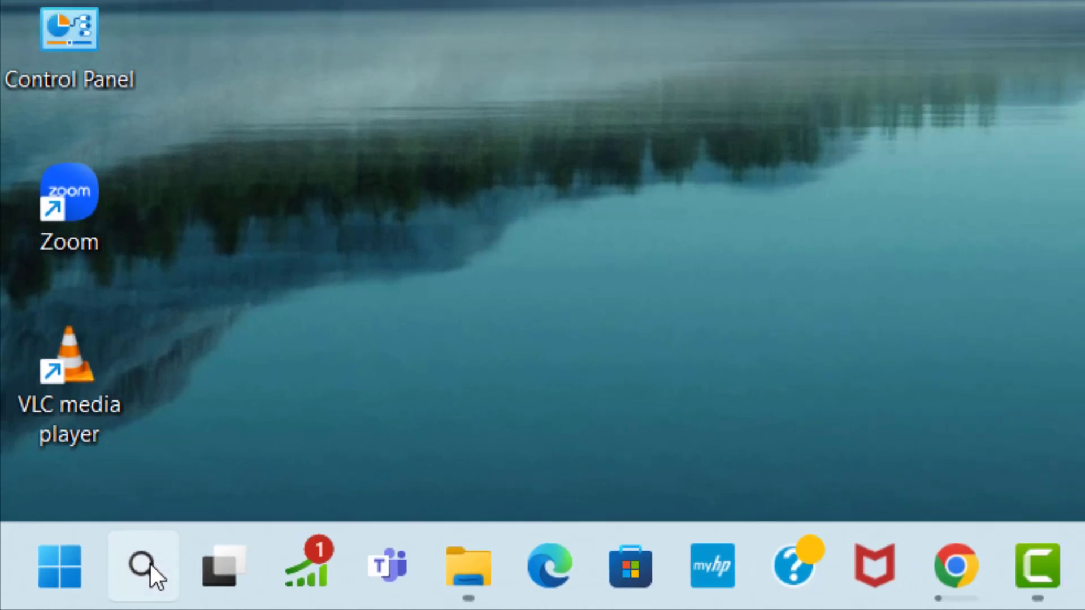
Search Windows for Troubleshoot settings and open its list of other troubleshooters.
left_click(152, 561)
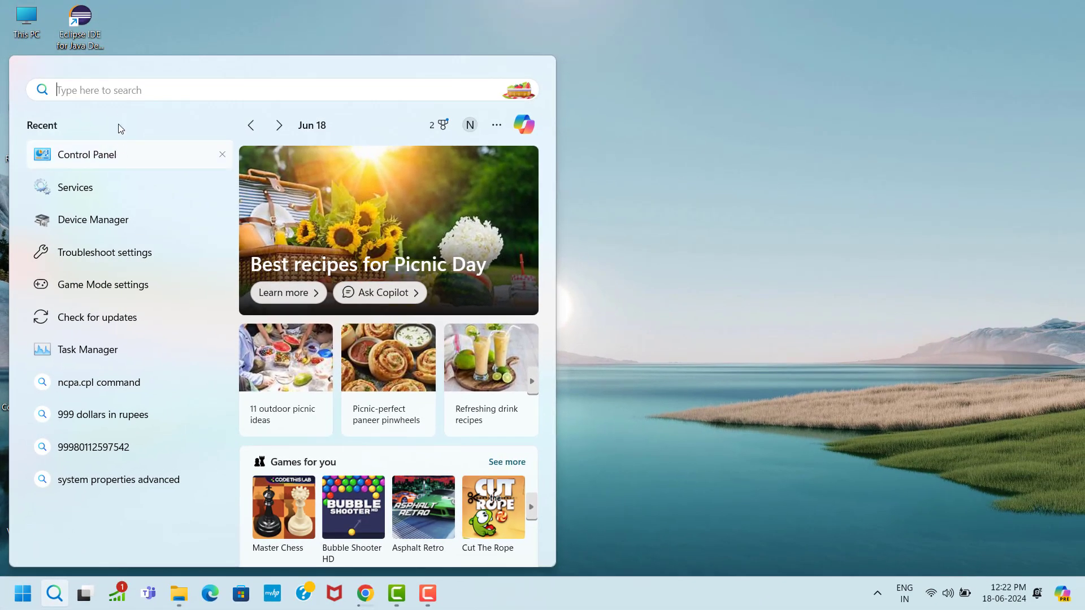
type("tr")
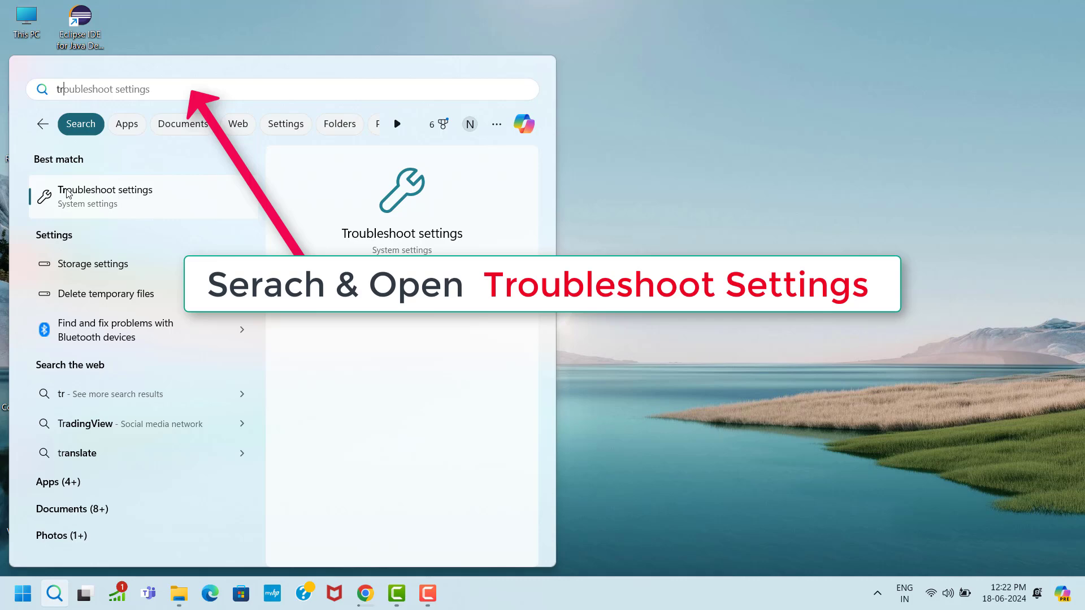
left_click(140, 198)
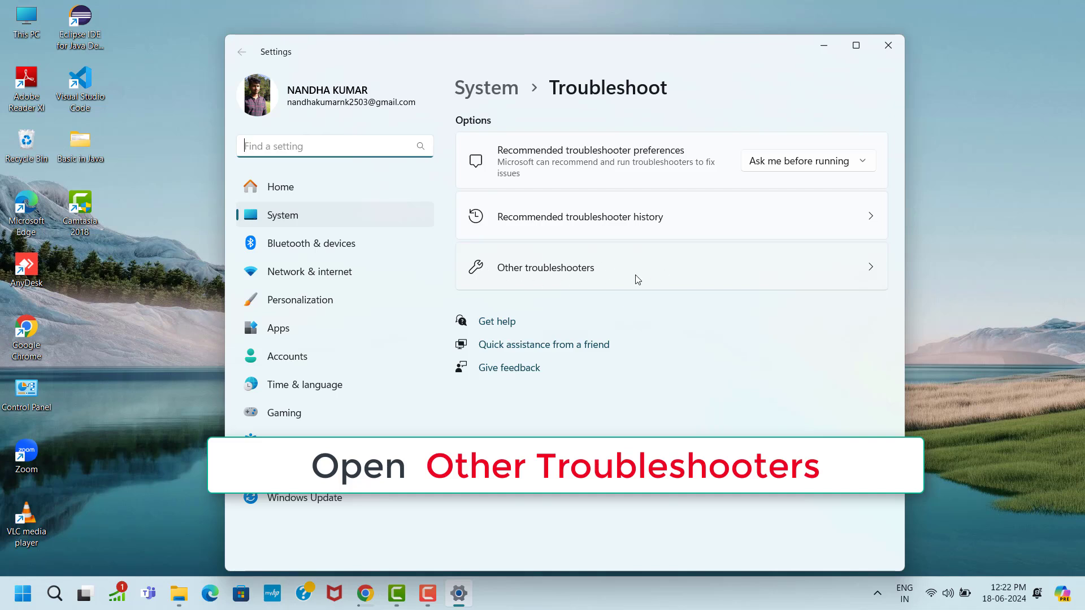
left_click(868, 278)
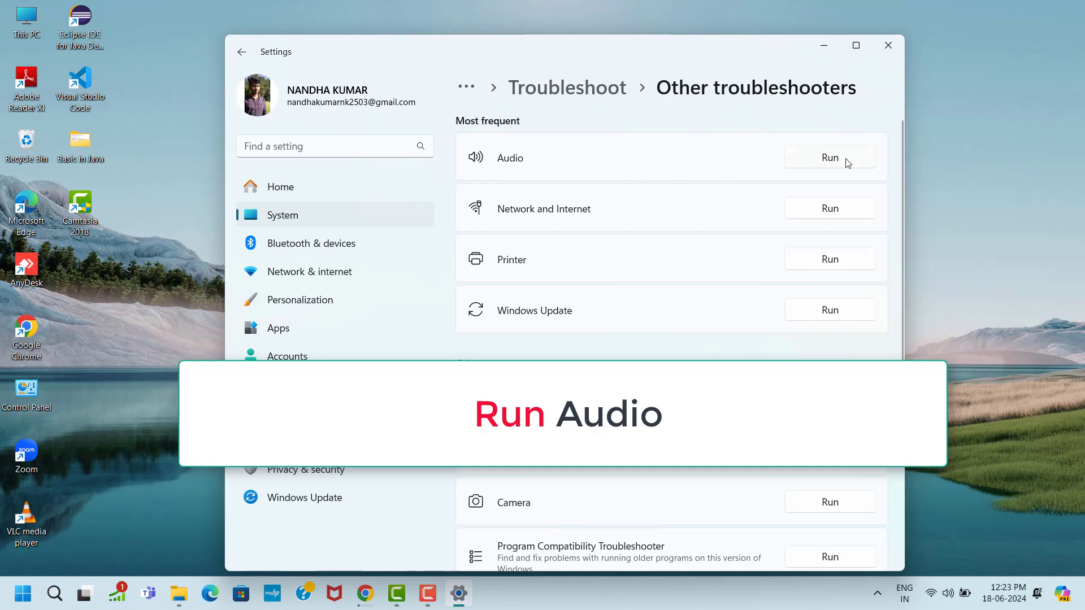
Run the Audio troubleshooter with consent to automated diagnostics, then close Get Help and Settings.
left_click(848, 163)
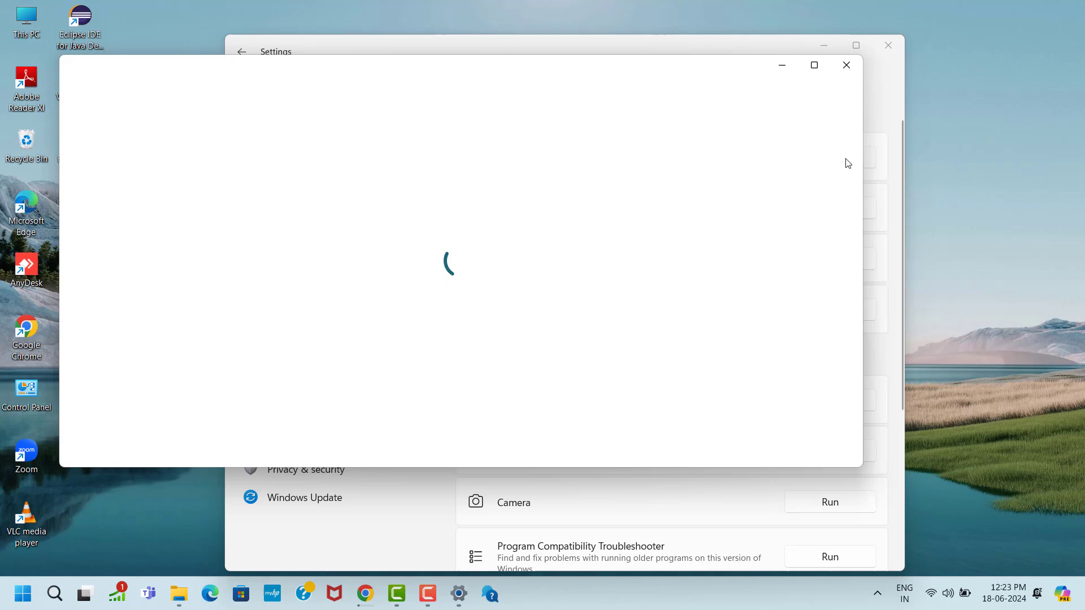
left_click(813, 64)
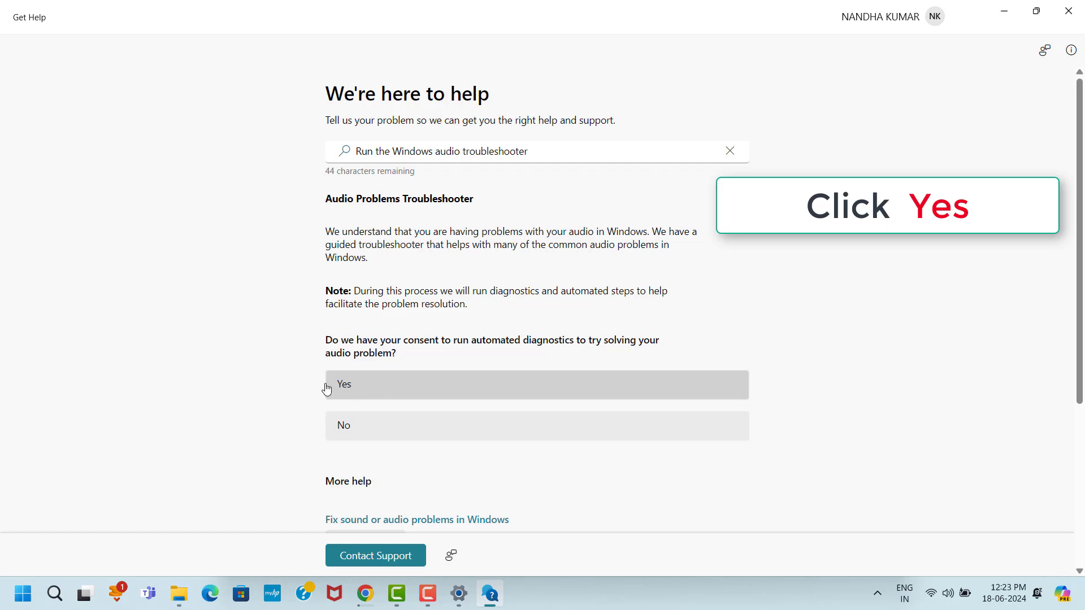
left_click(375, 392)
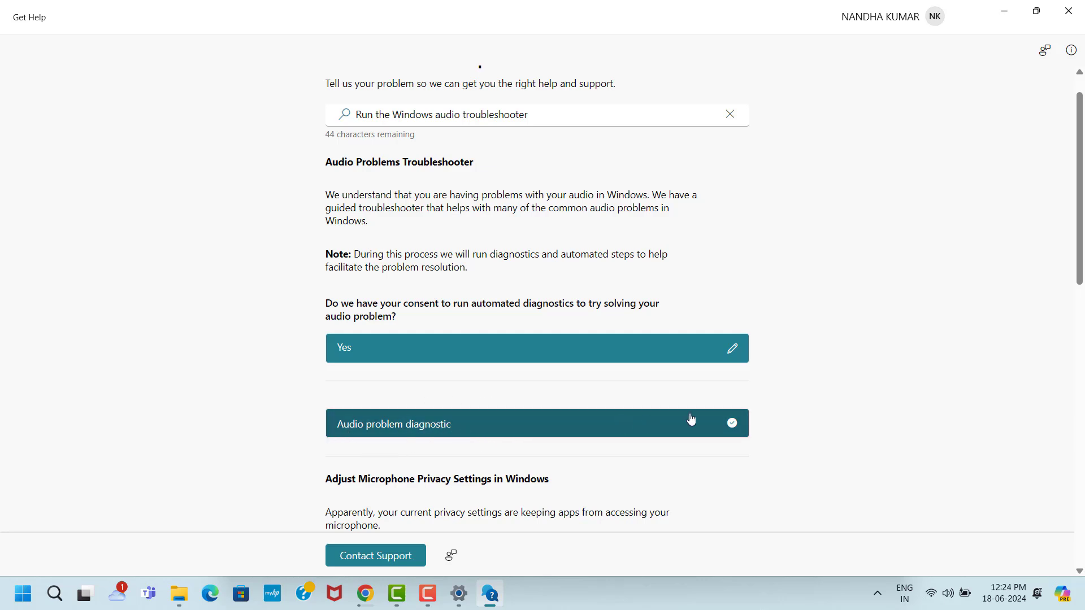
left_click(1077, 9)
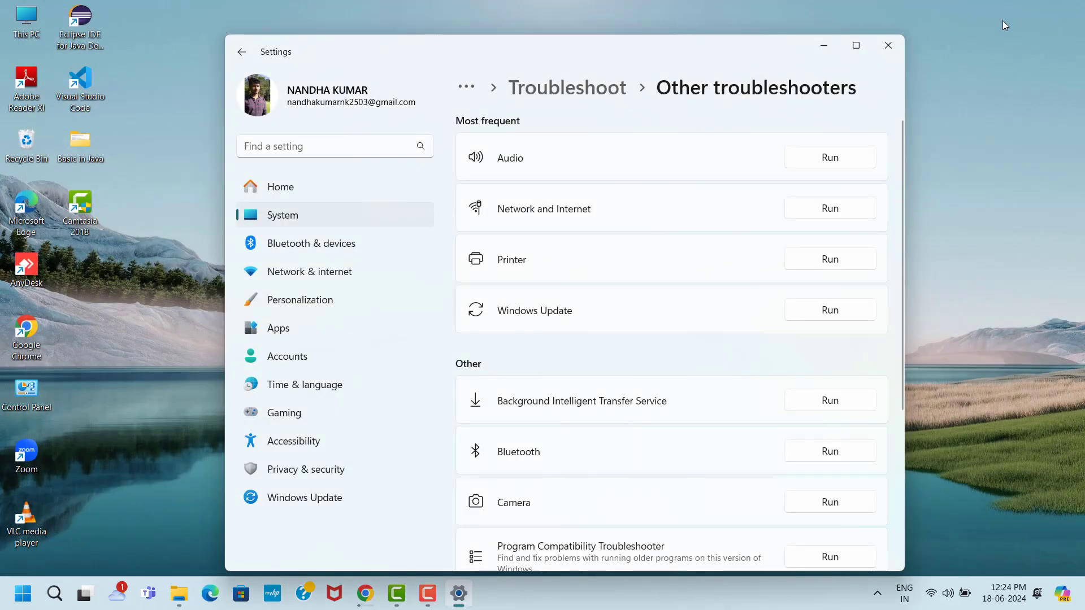
left_click(889, 43)
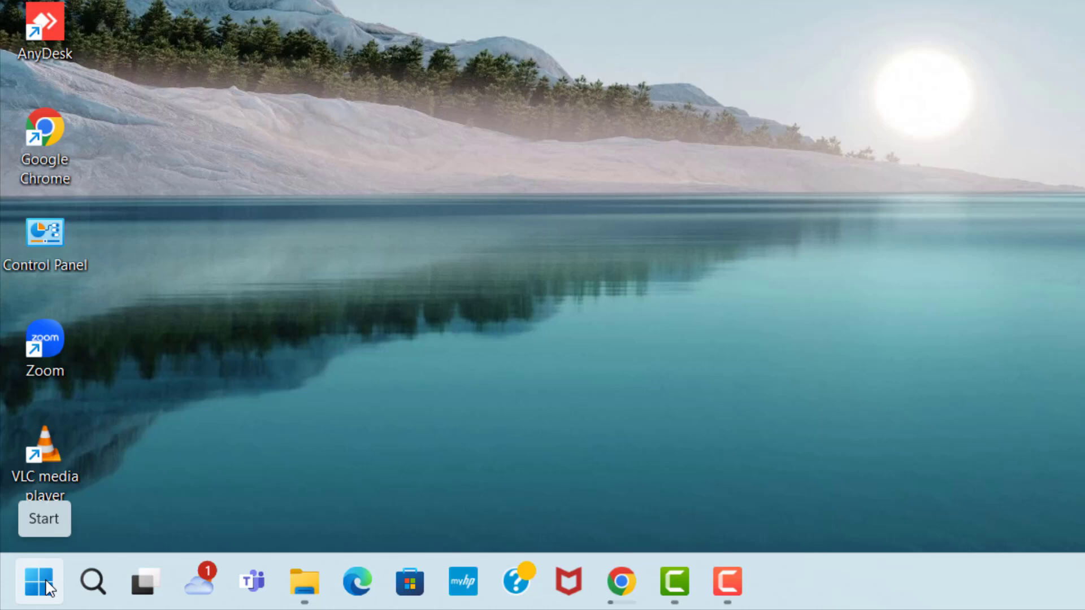
Bring up the PC's power options for a restart.
left_click(28, 596)
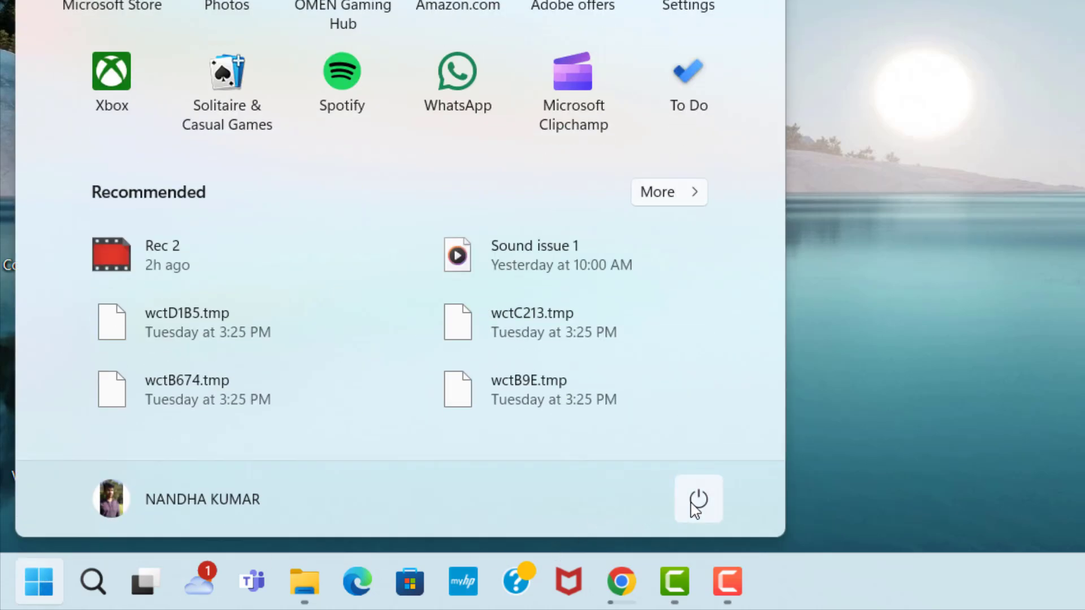
left_click(697, 506)
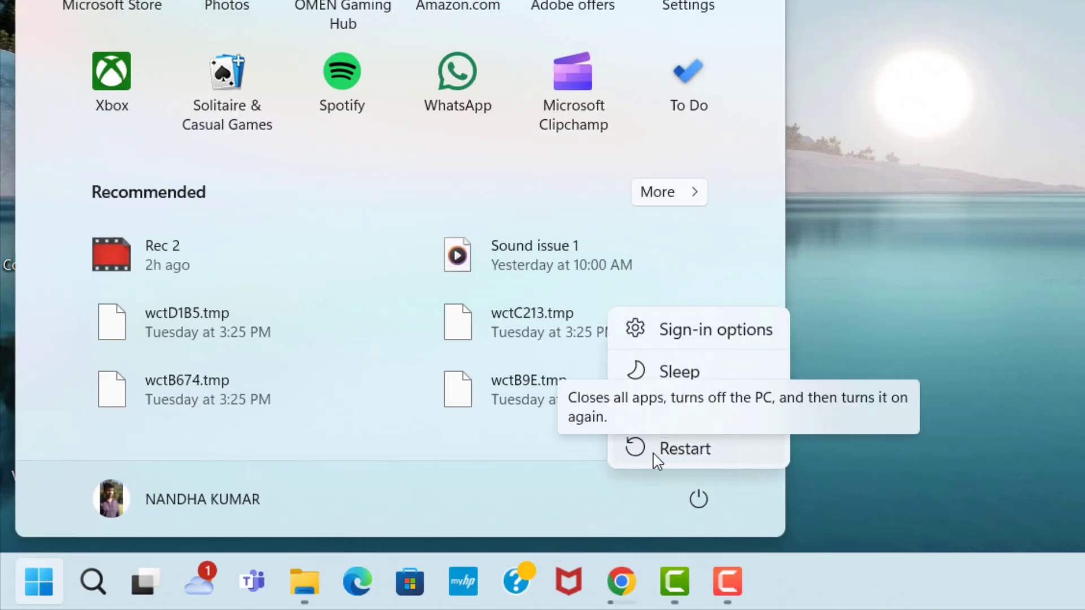